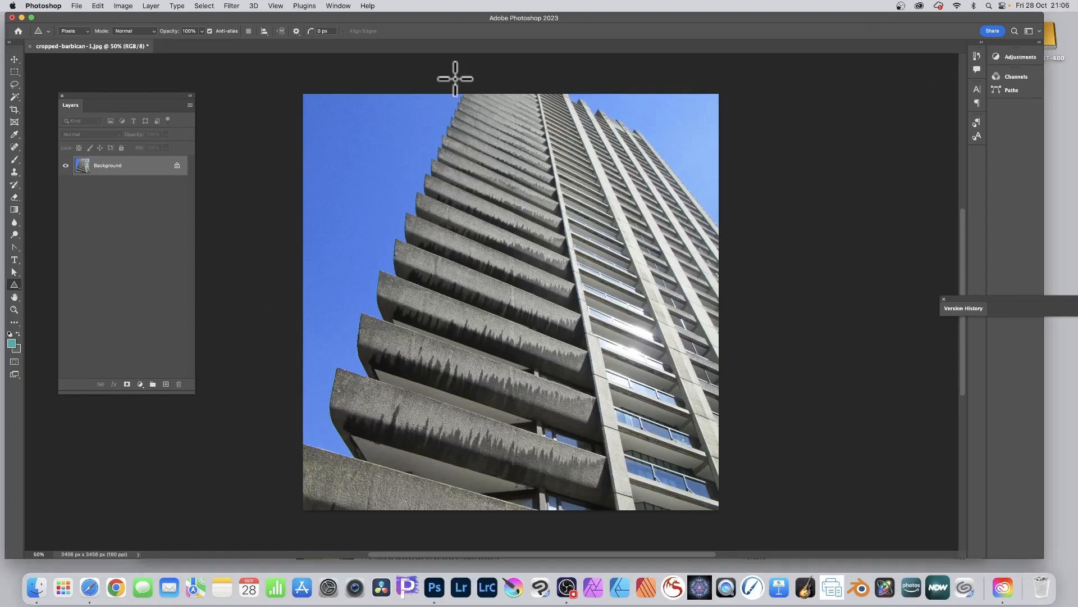
Duplicate the building photo as a new document named cropped-barbican-1 copy
click(127, 3)
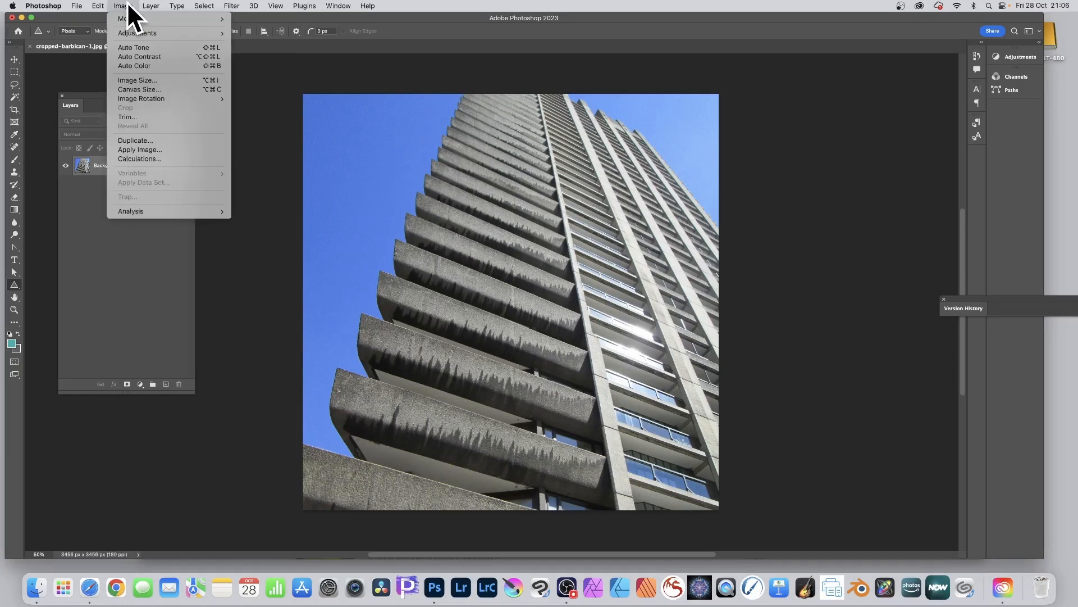
click(129, 141)
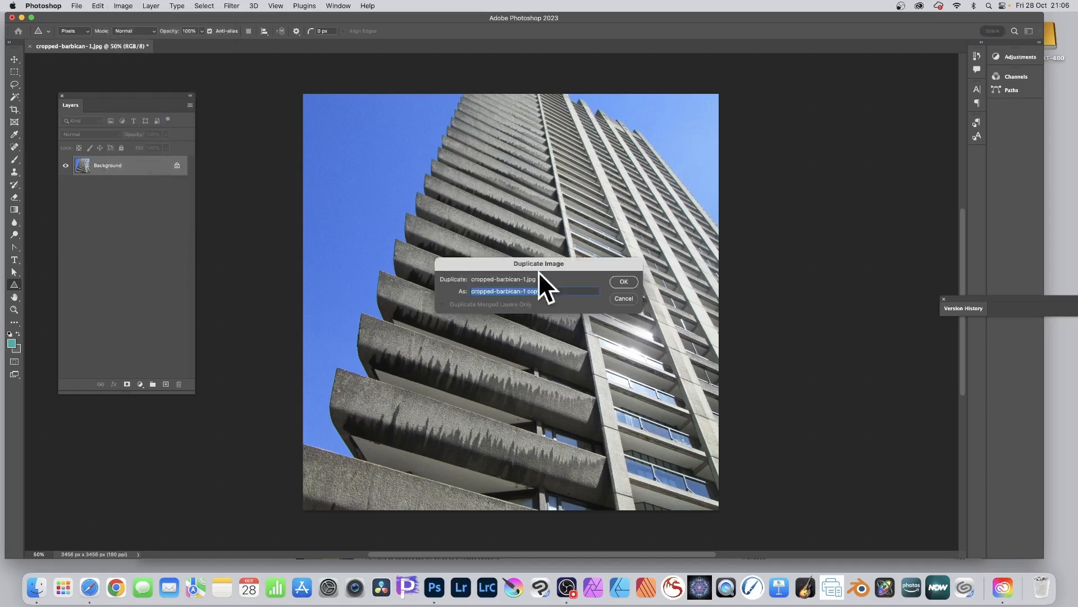
click(633, 282)
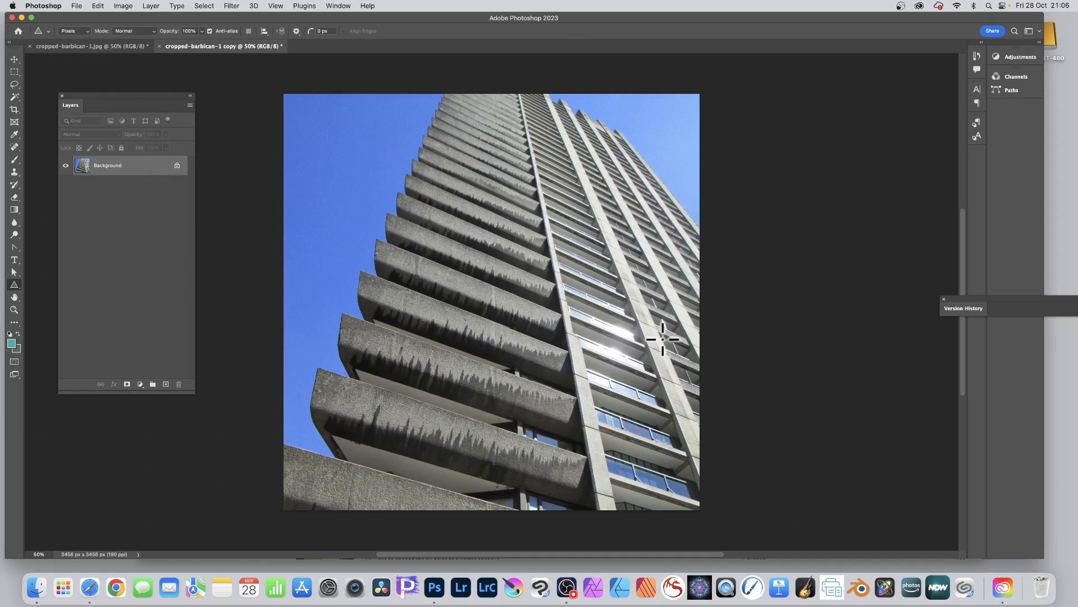
Apply the Find Edges stylize filter to the duplicated building image
click(232, 7)
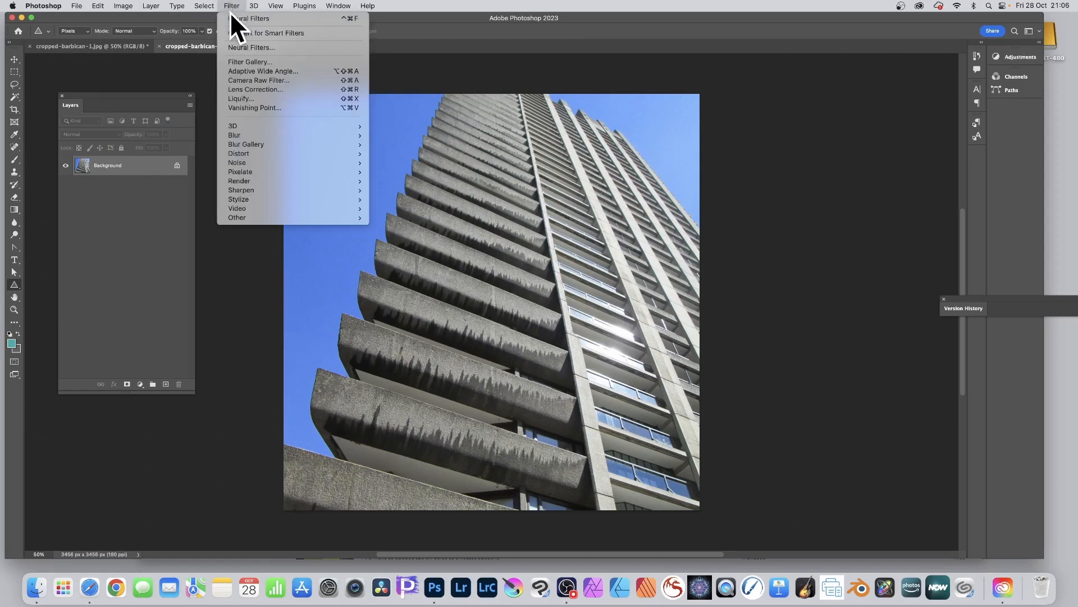
mouse_move(238, 200)
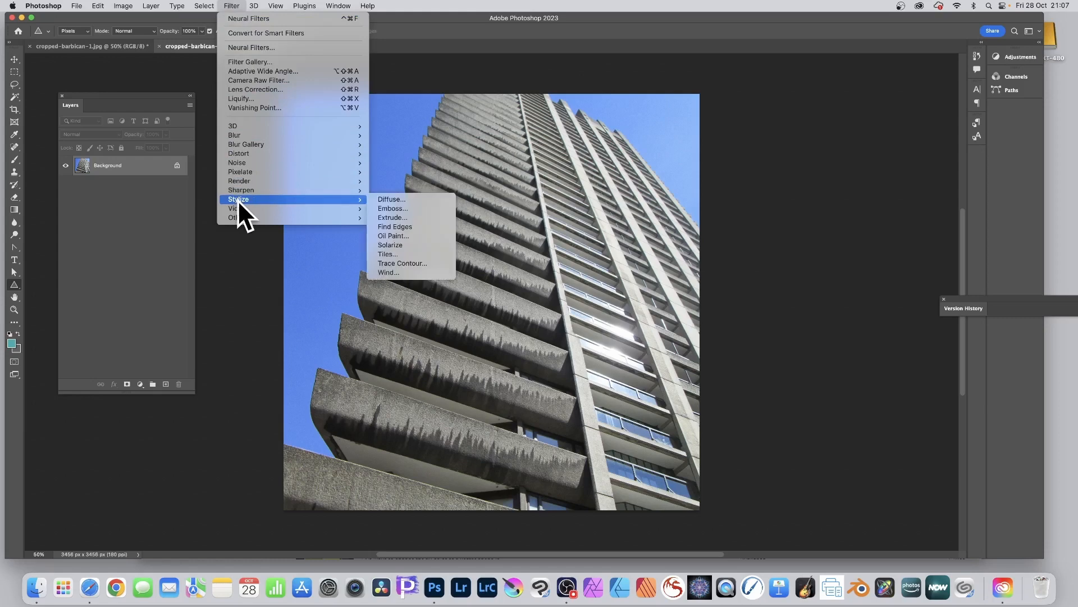
click(411, 227)
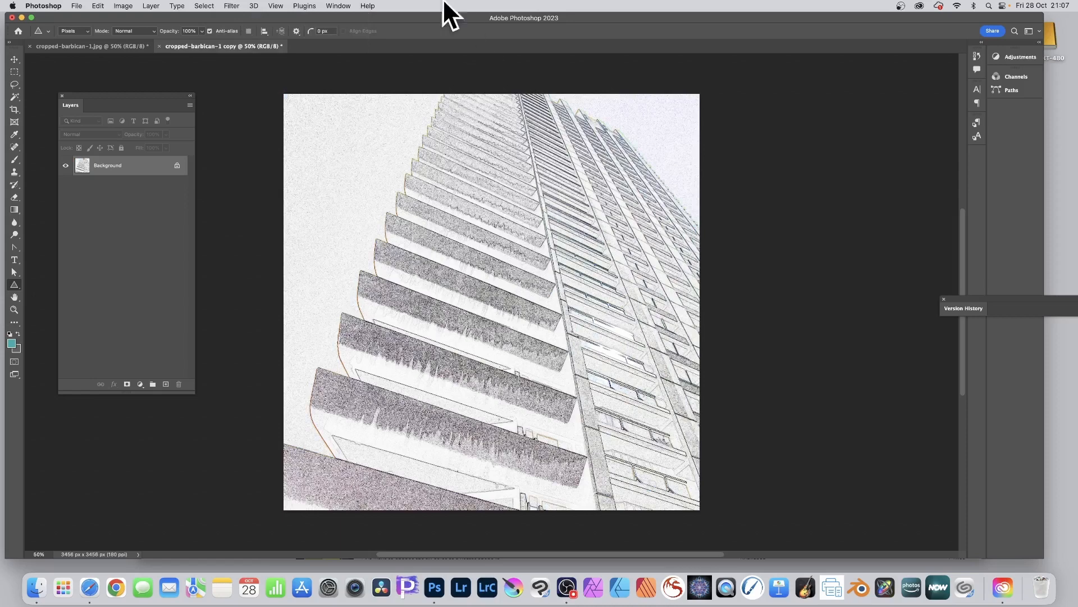
Apply a Gaussian Blur with a radius of 23.3 pixels to the edge-traced image
click(232, 6)
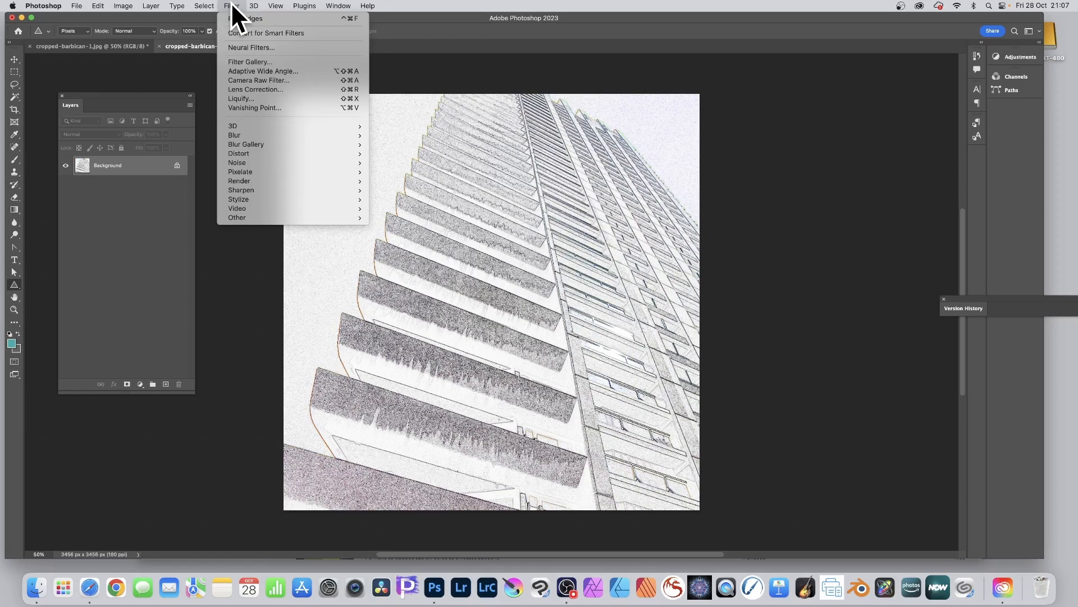
mouse_move(255, 134)
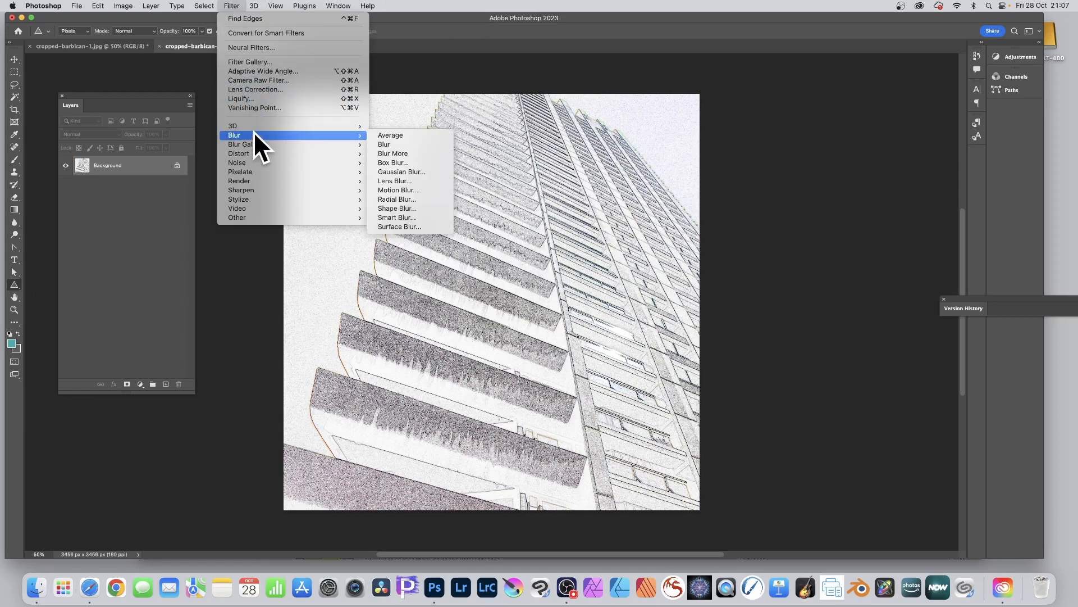
click(407, 170)
drag(507, 289, 511, 288)
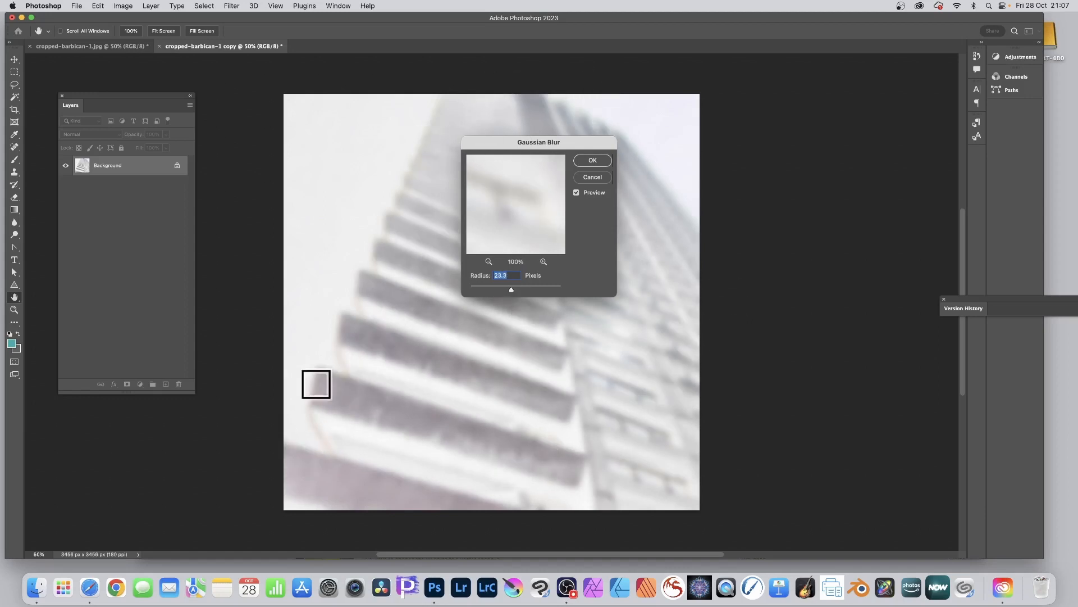
click(593, 161)
key(u)
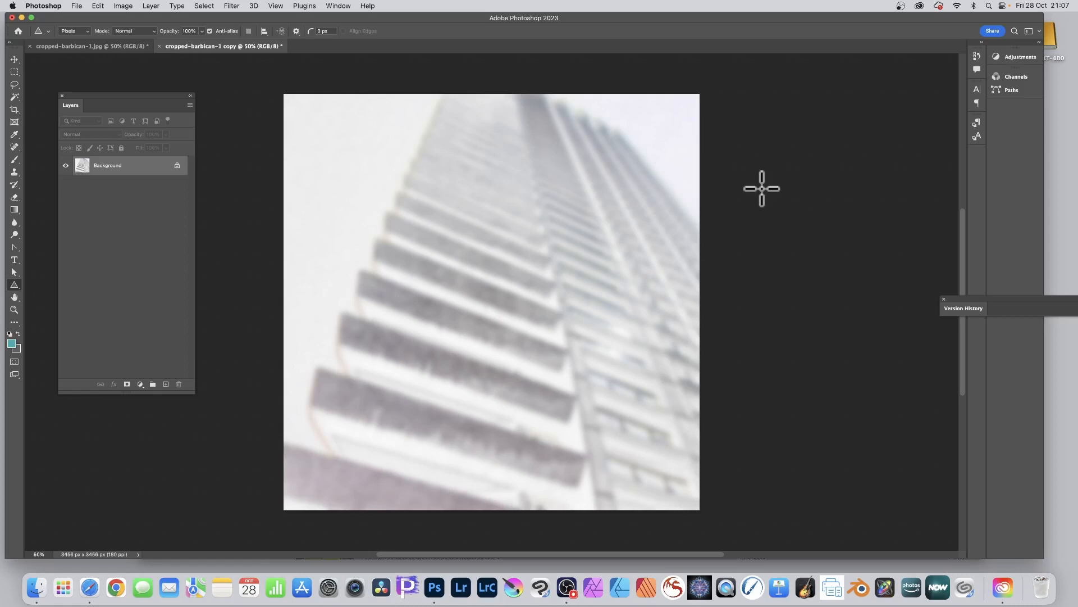
Open Neural Filters for the blurred image and enable the Landscape Mixer filter
click(237, 5)
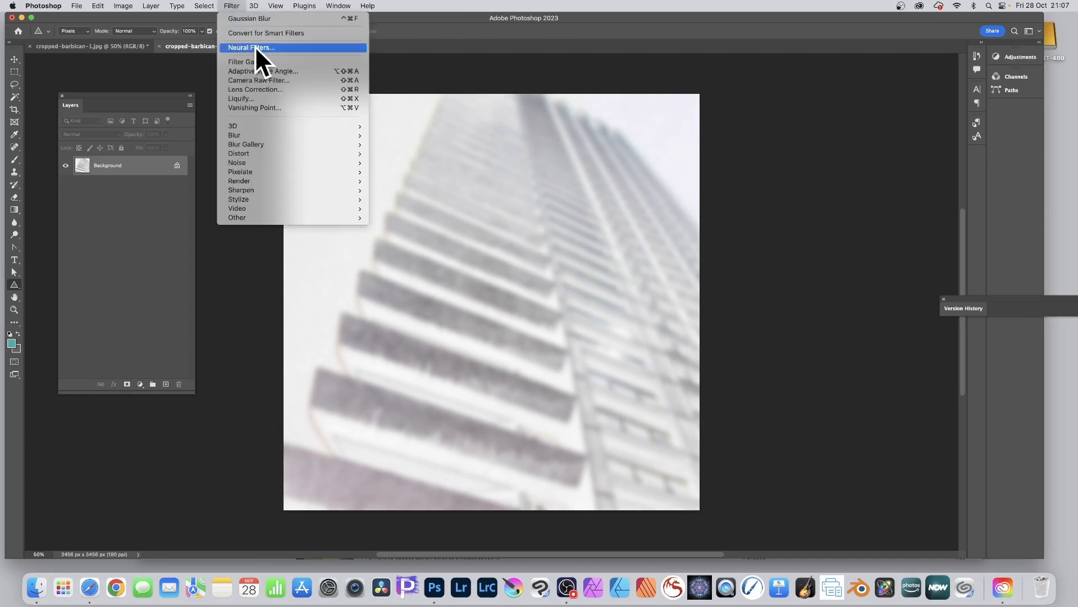
click(256, 47)
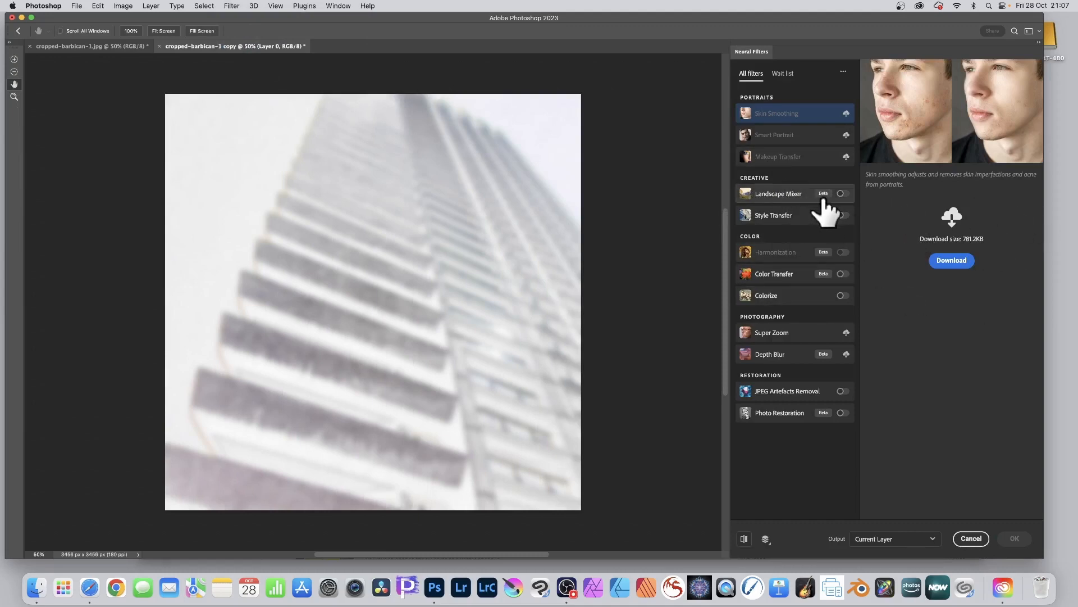
click(792, 193)
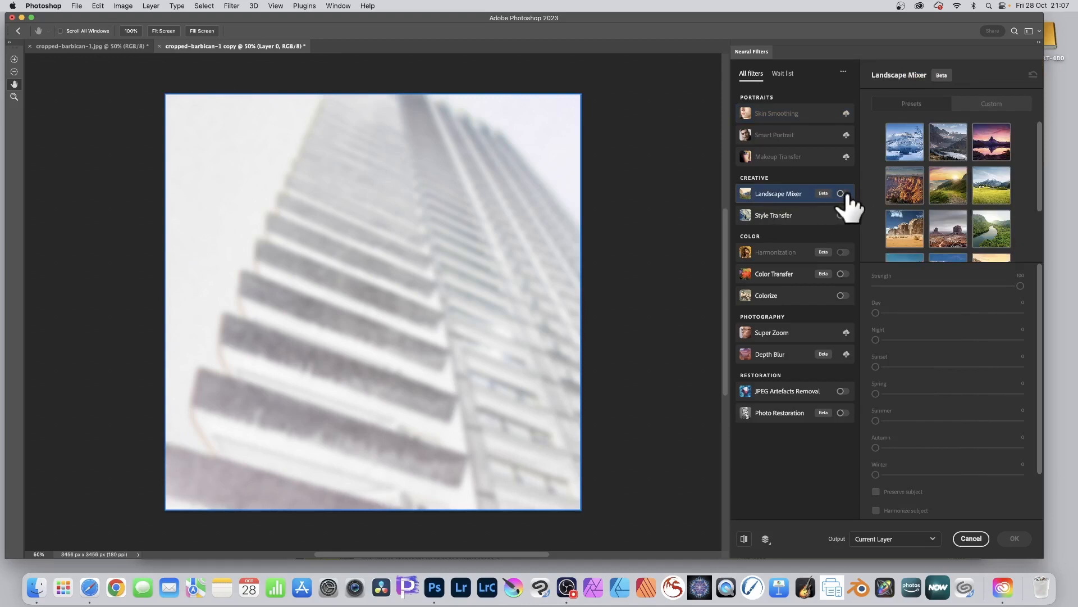
click(842, 194)
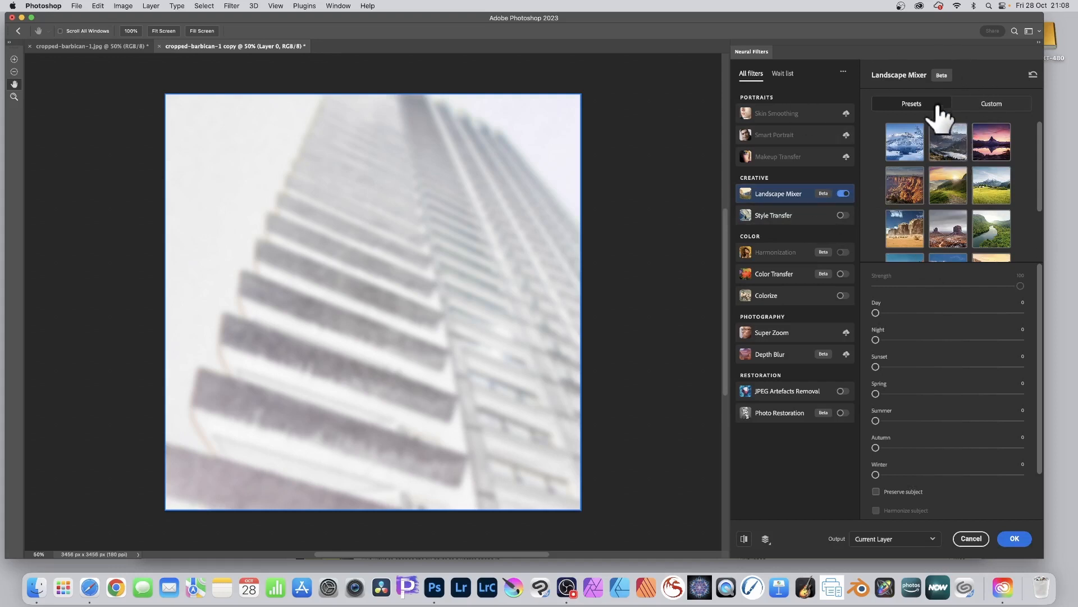
Try the green hills at sunrise preset in the Landscape Mixer
scroll(955, 180, down, 2)
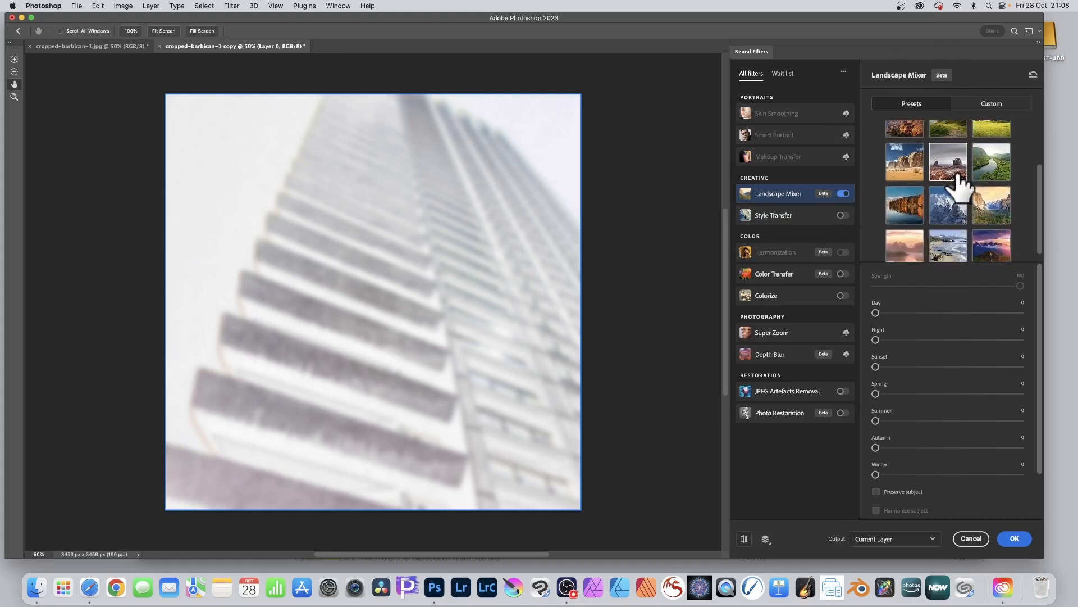
click(952, 131)
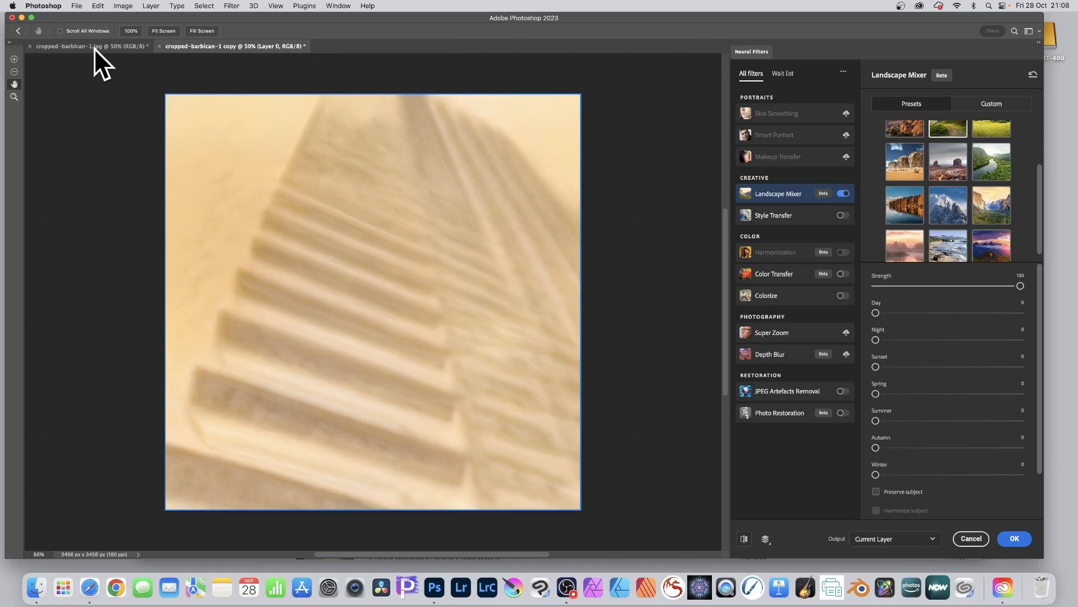
Use cropped-barbican-1.jpg as the custom landscape style and apply the Landscape Mixer at strength 100 to the current layer
click(991, 108)
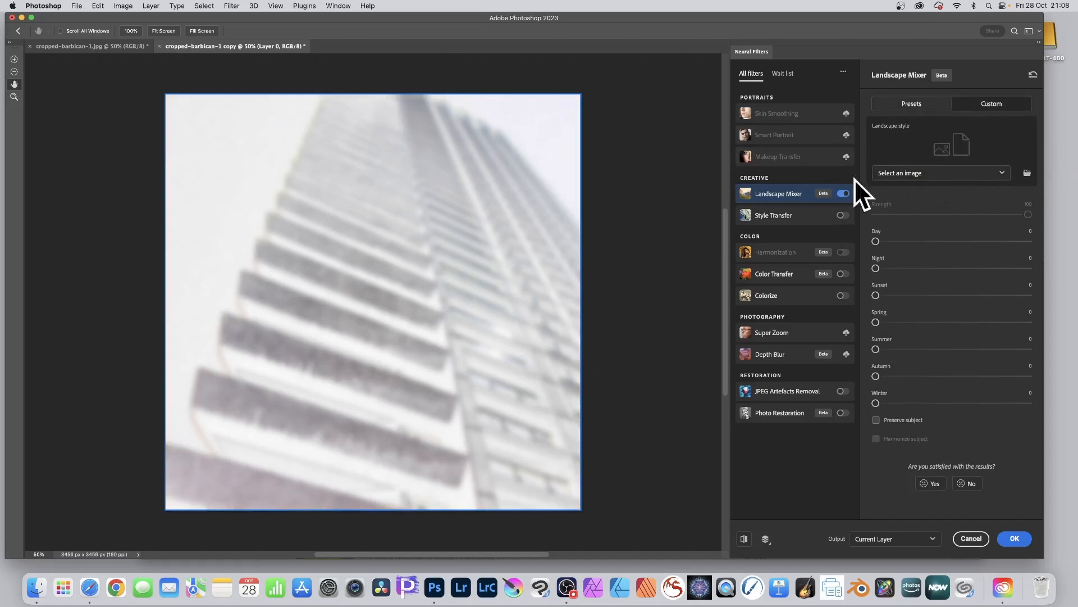
click(969, 175)
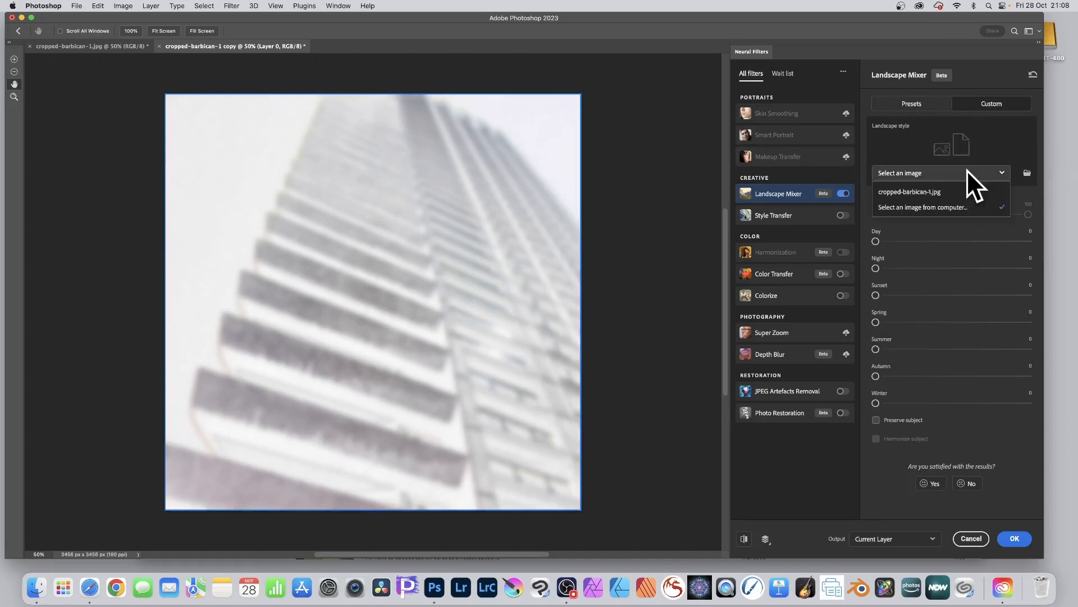
click(916, 191)
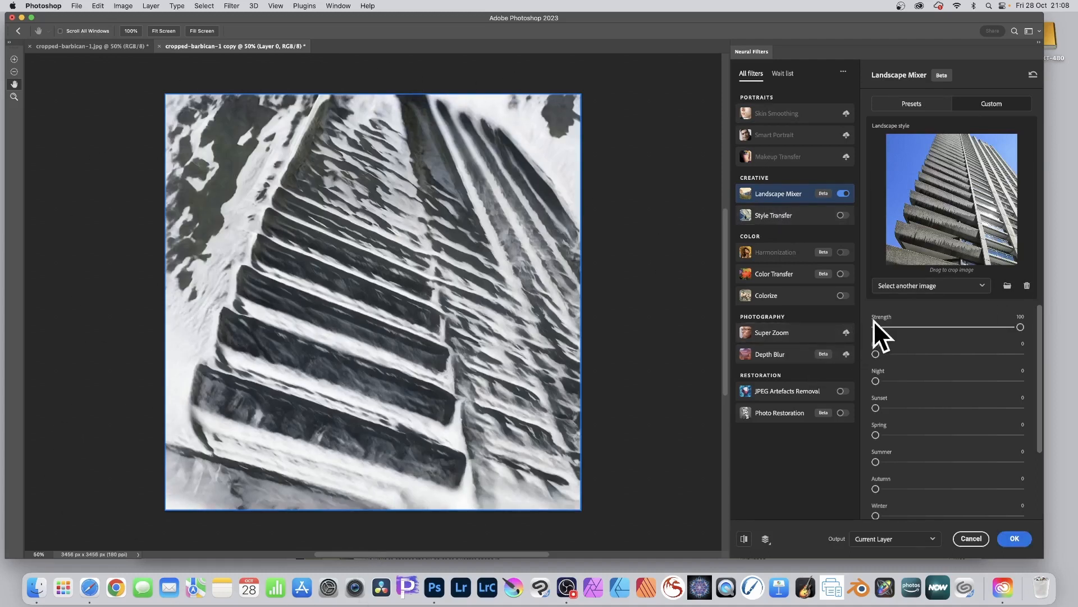
scroll(909, 436, down, 2)
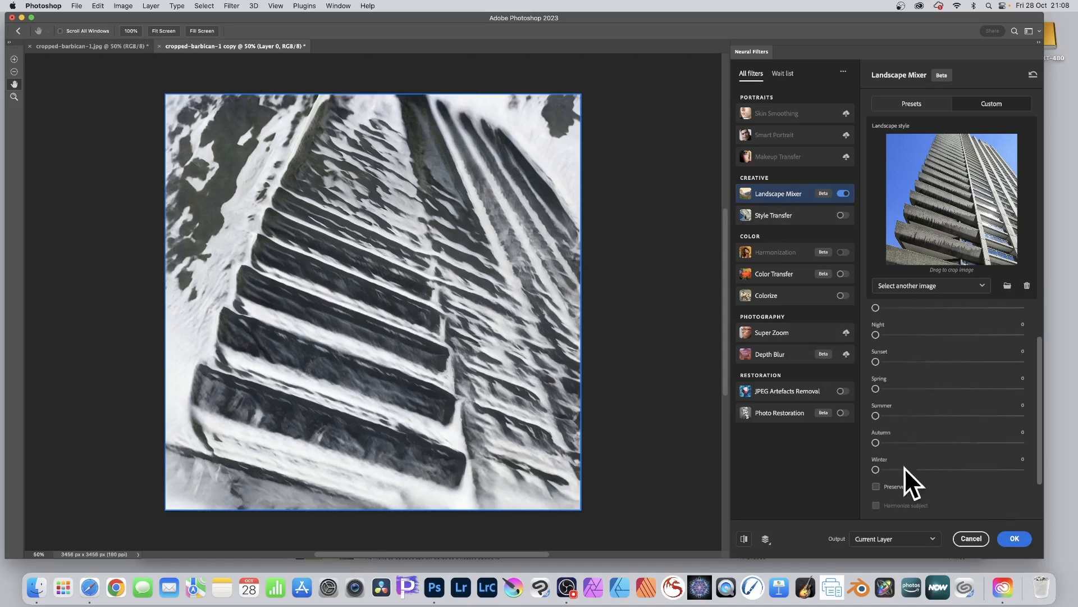
scroll(911, 355, up, 2)
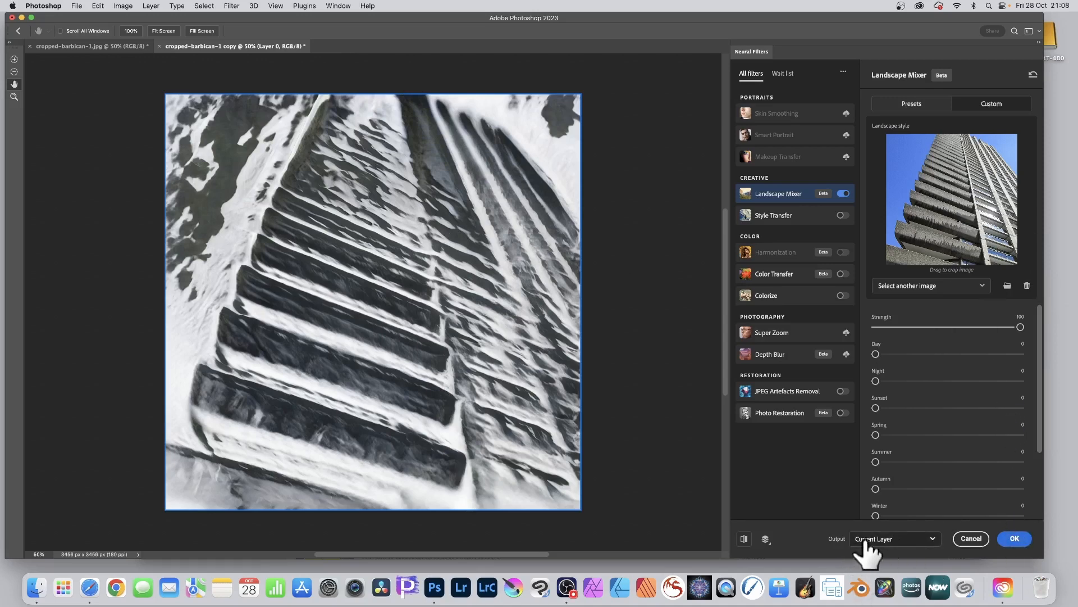
click(893, 540)
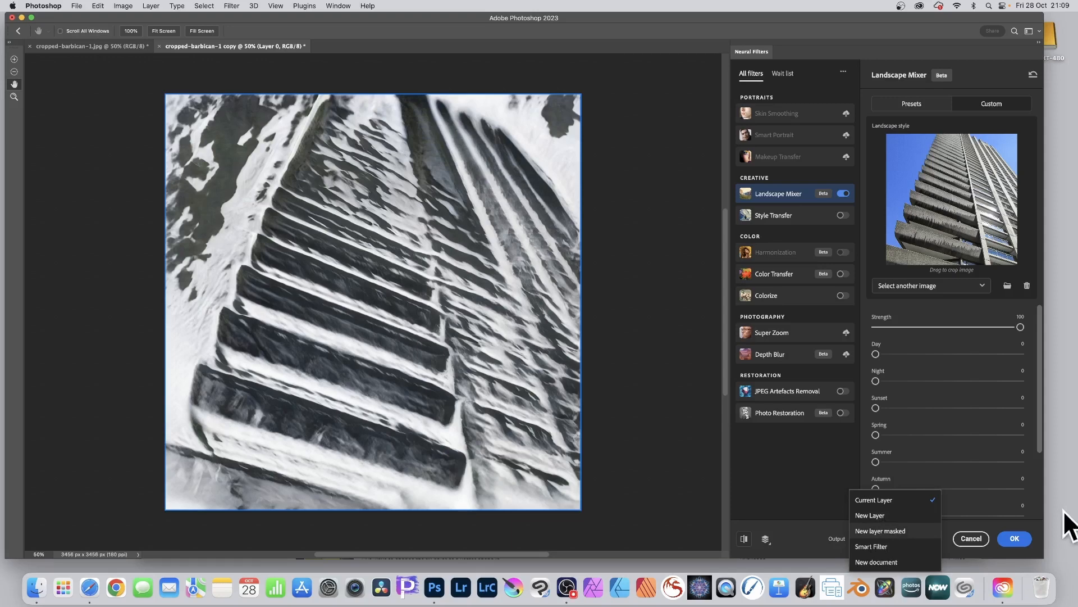
click(1037, 530)
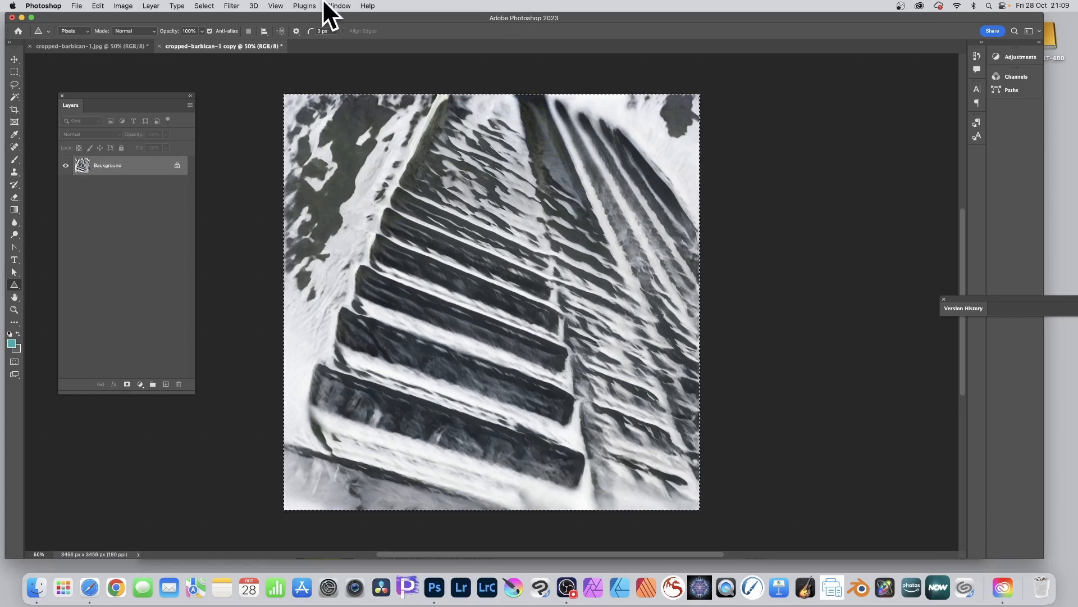
Reapply the last Neural Filters effect to the duplicated building image
click(204, 6)
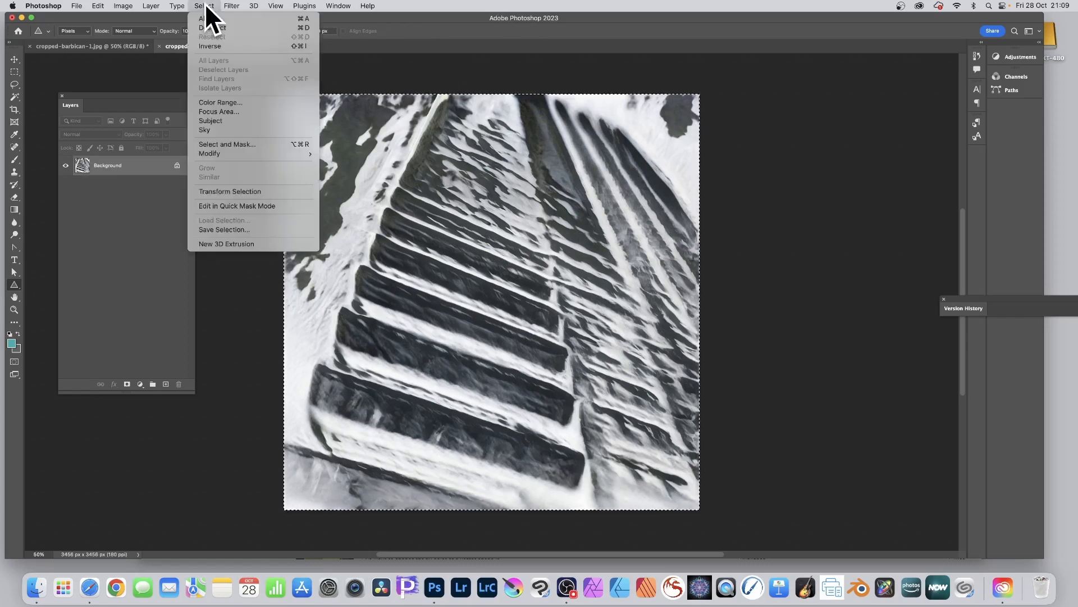
mouse_move(238, 7)
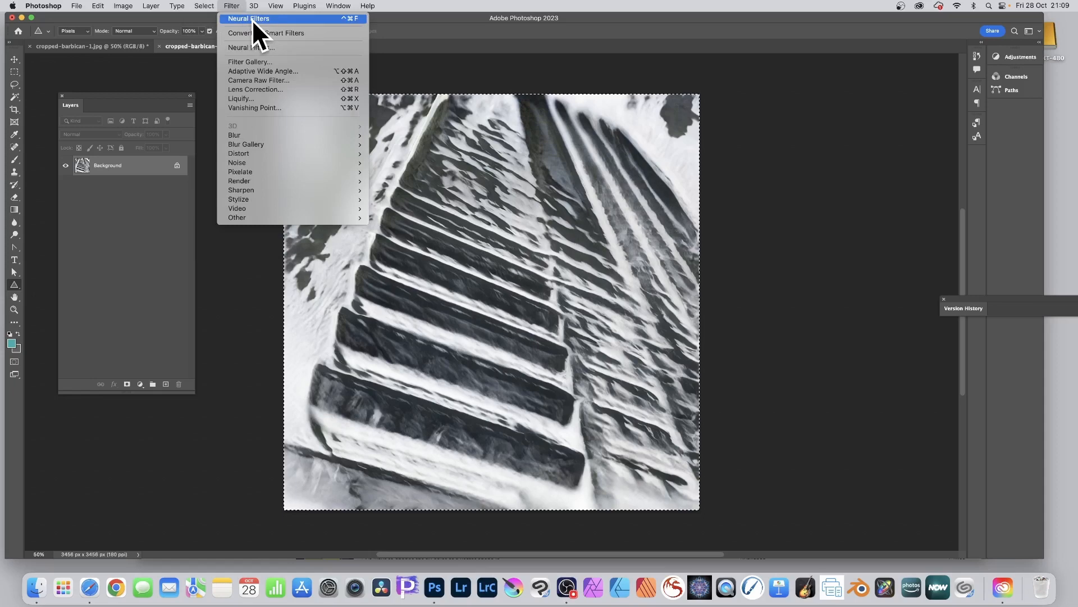
click(251, 20)
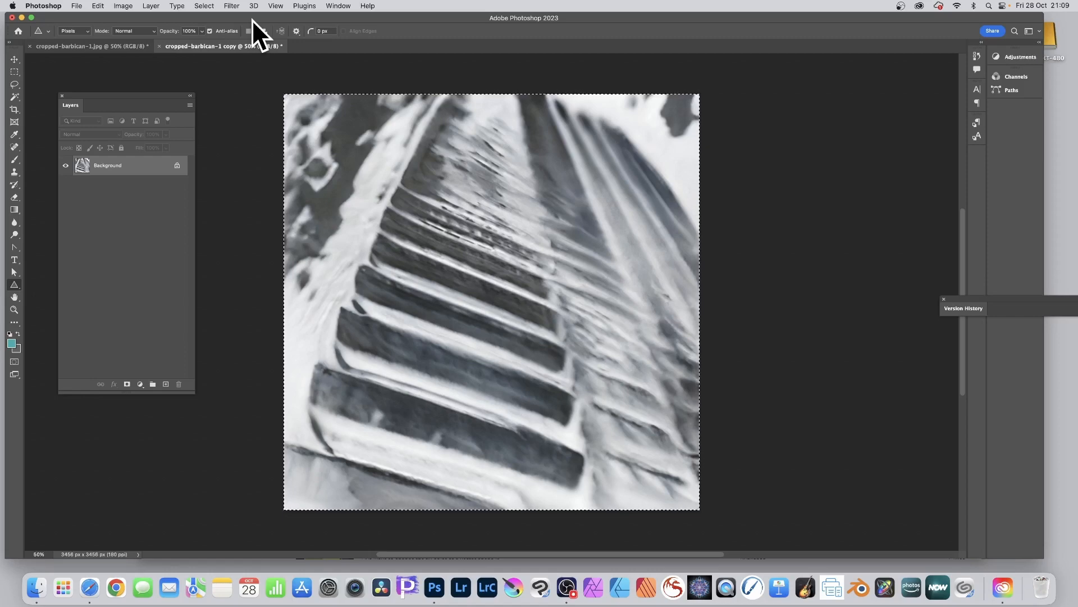
click(76, 6)
mouse_move(111, 166)
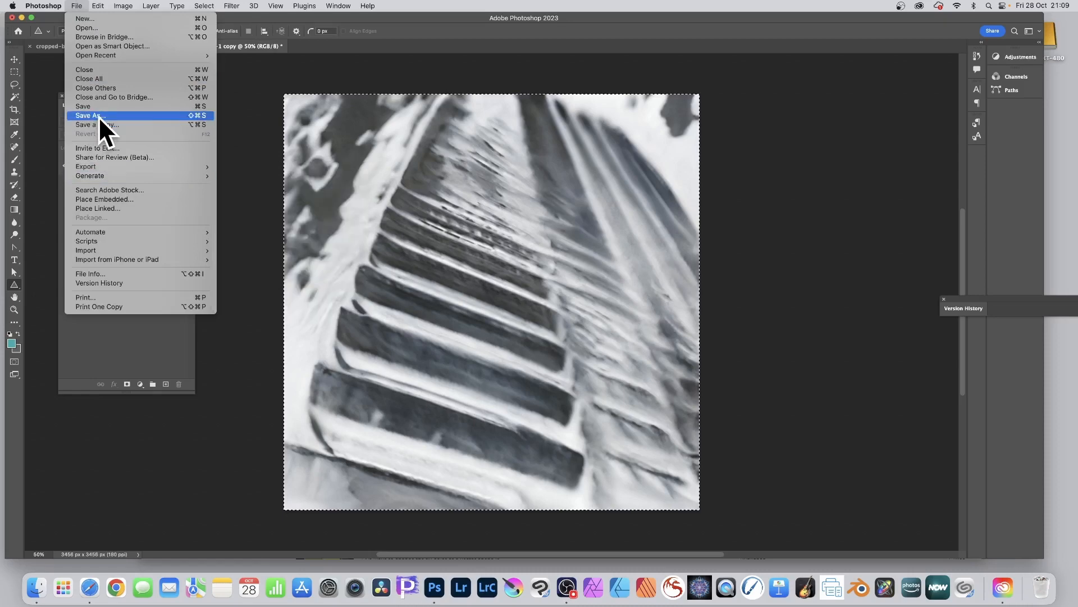
click(472, 50)
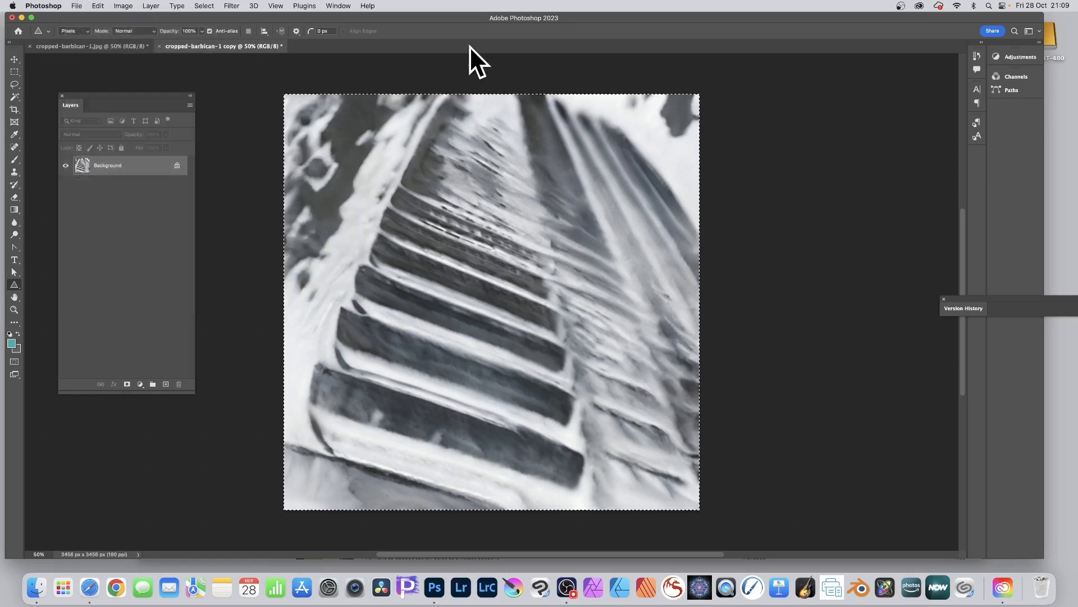
Repeat the last Neural Filters effect three more times on the image to build up the abstraction
click(232, 7)
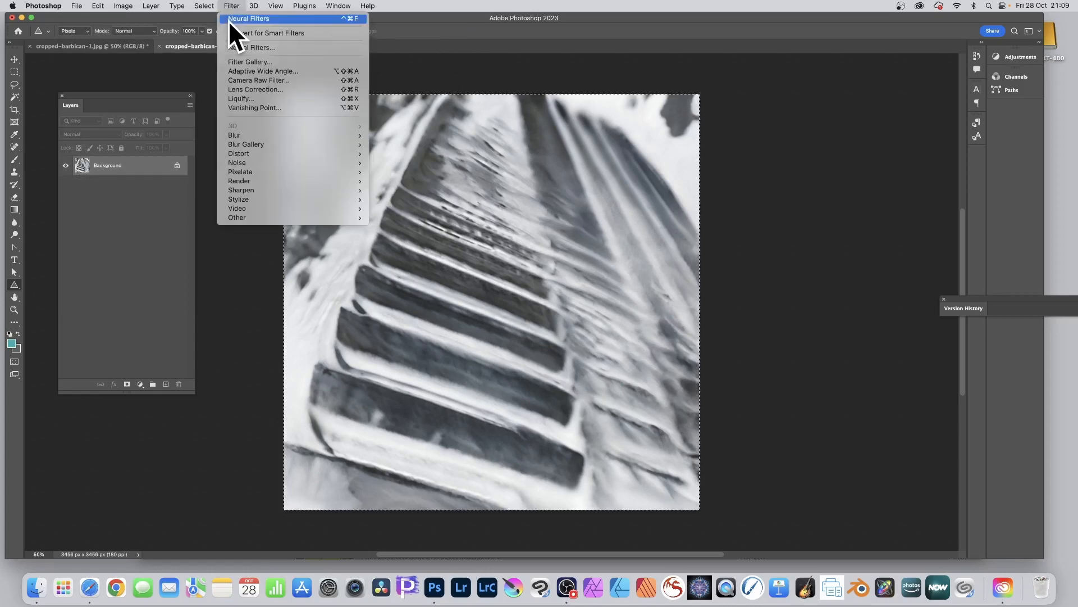
click(230, 20)
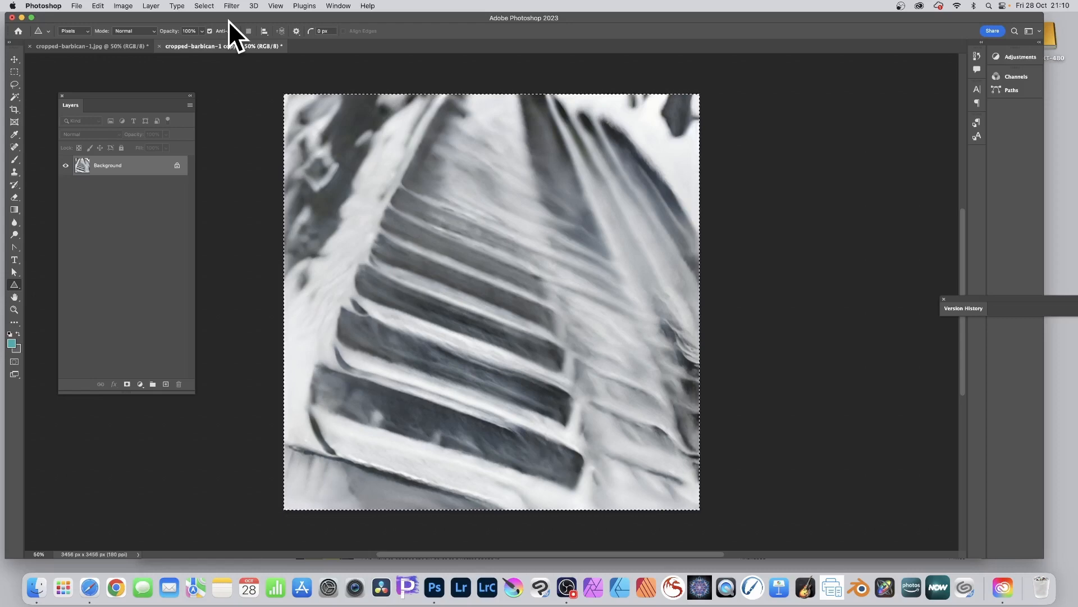
click(234, 7)
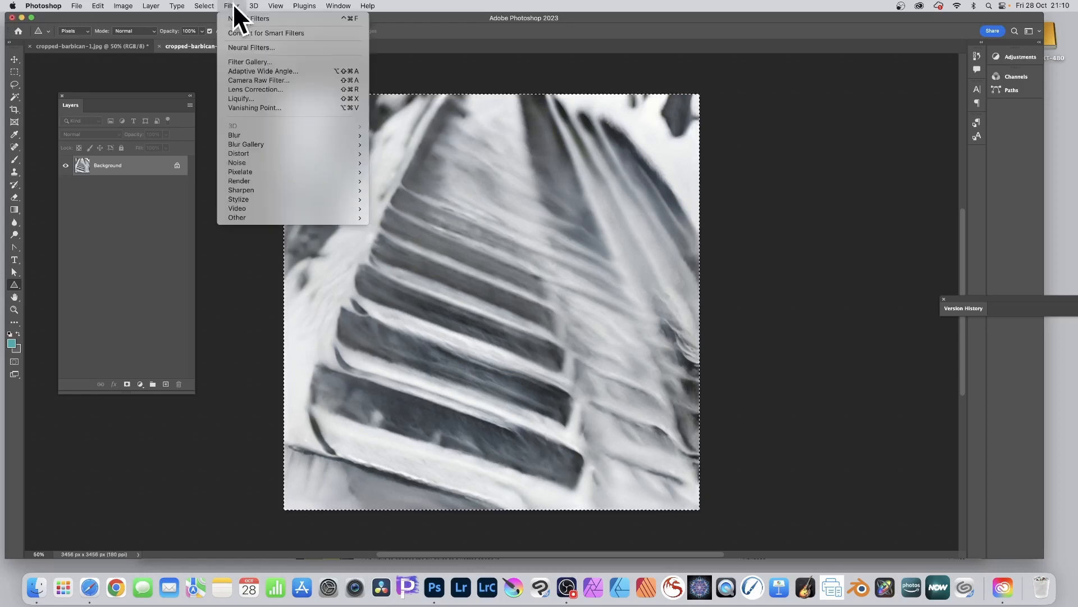
click(236, 18)
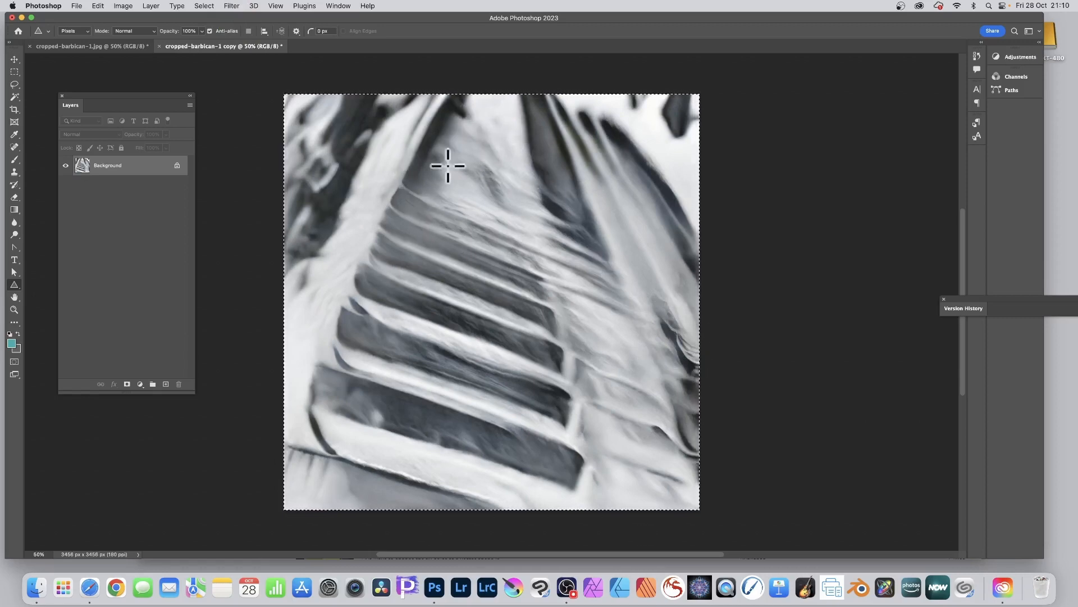
click(231, 7)
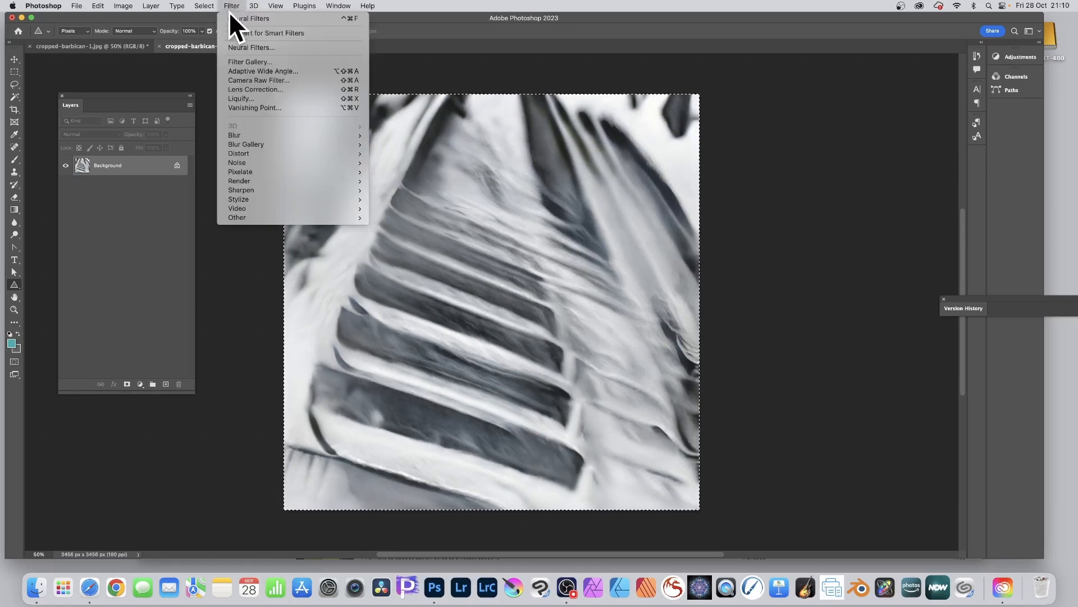
click(232, 8)
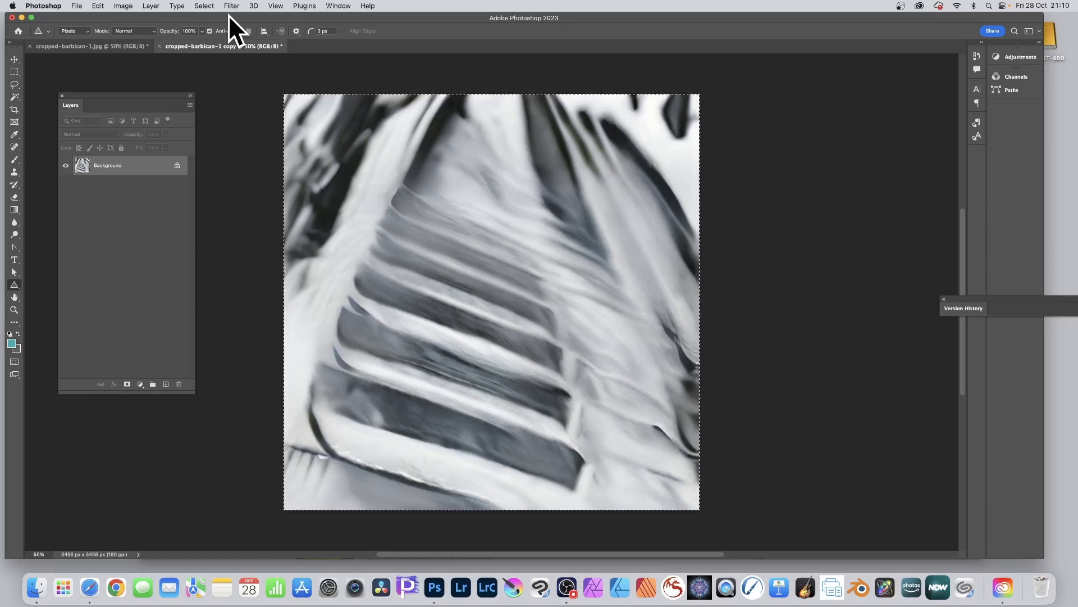
scroll(348, 90, left, 1)
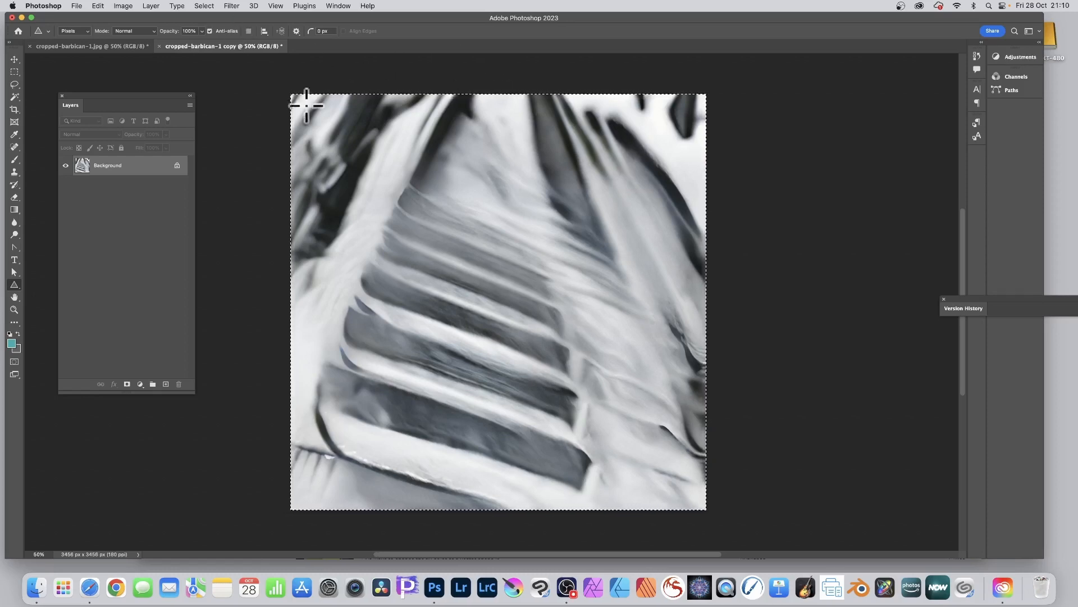
Compare the abstract copy with the original tower photo and invert the copy's colours
click(110, 47)
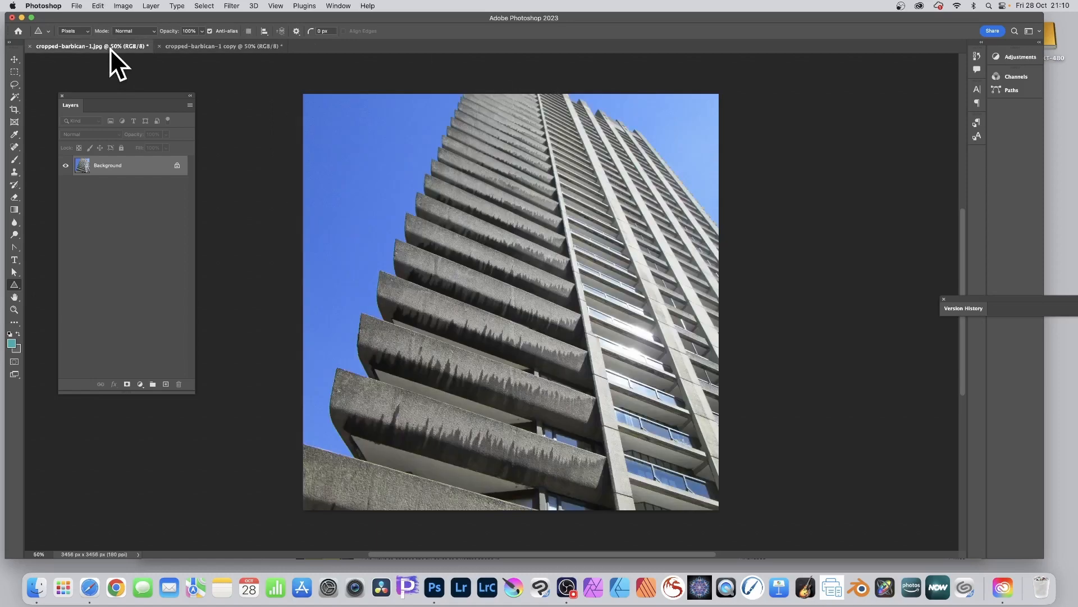
click(240, 45)
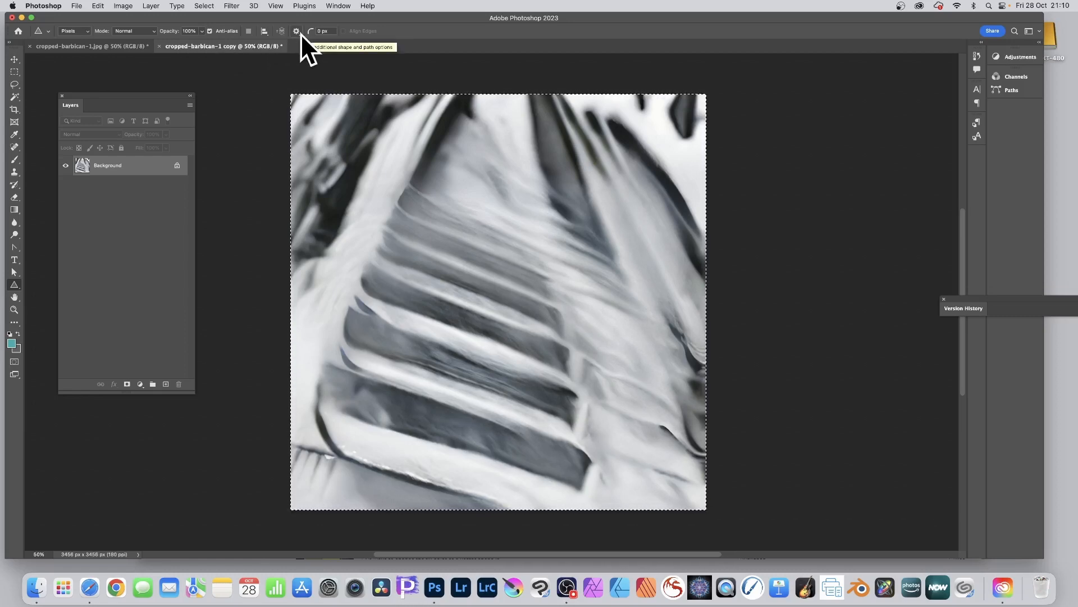
click(125, 6)
mouse_move(146, 33)
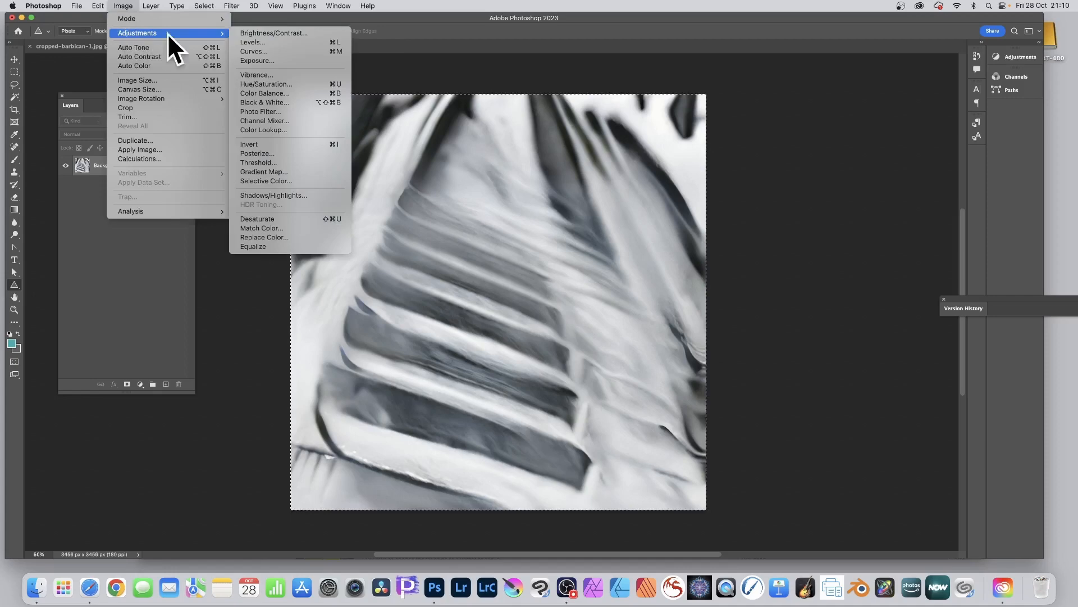
click(272, 146)
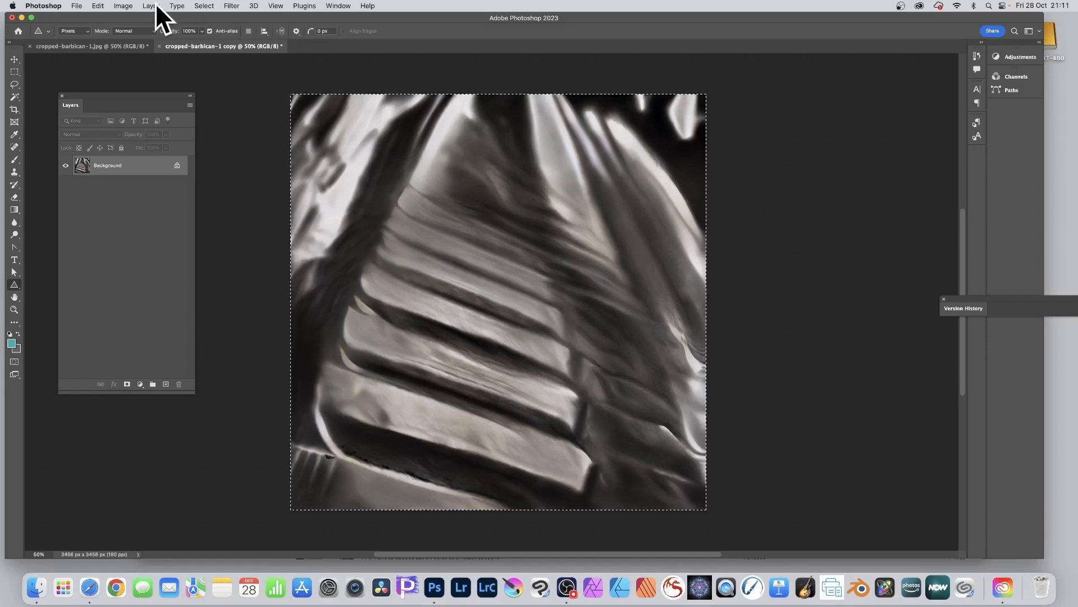
Apply Auto Tone to the inverted image and strengthen its colours with a Vibrance adjustment
click(124, 6)
click(131, 47)
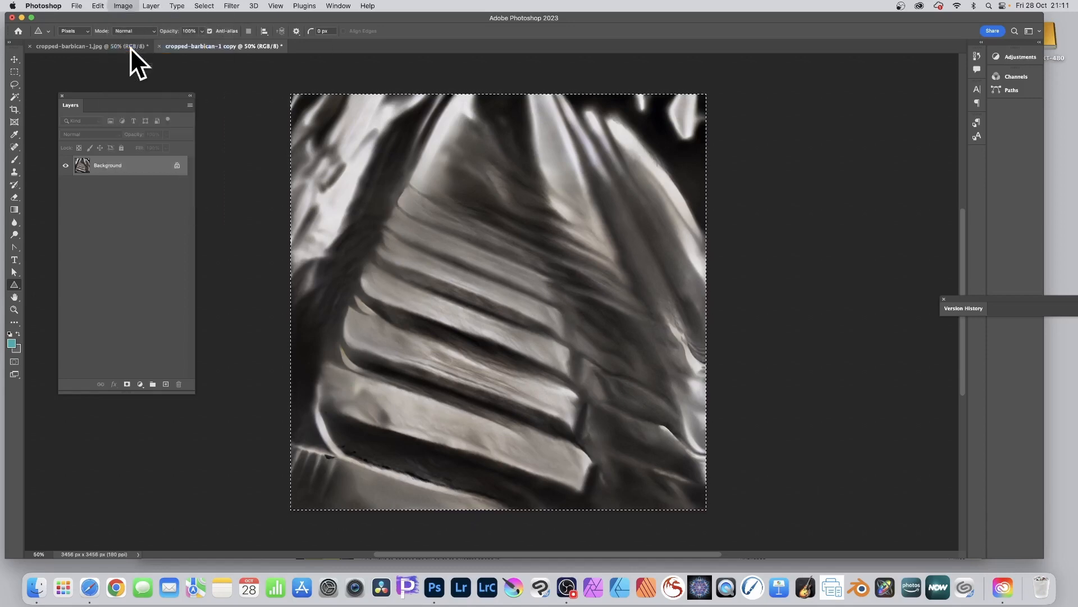
click(132, 7)
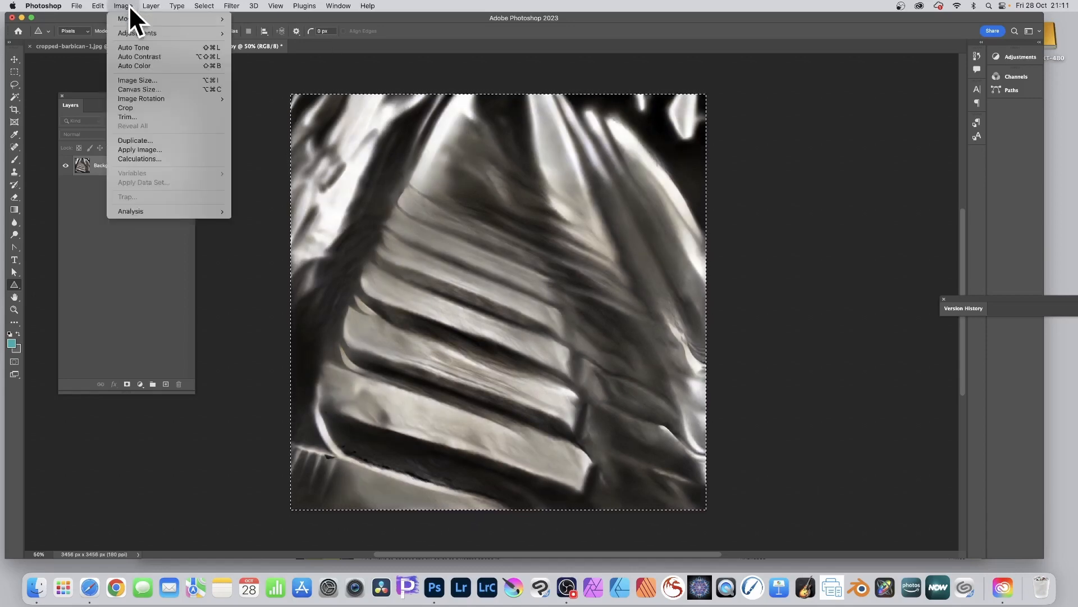
mouse_move(131, 32)
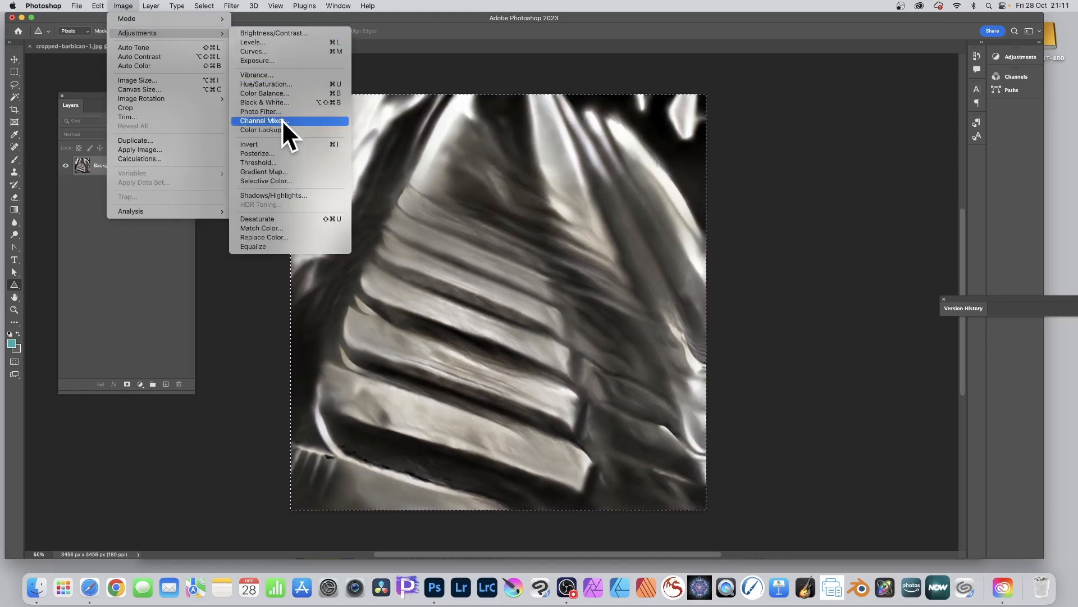
click(288, 74)
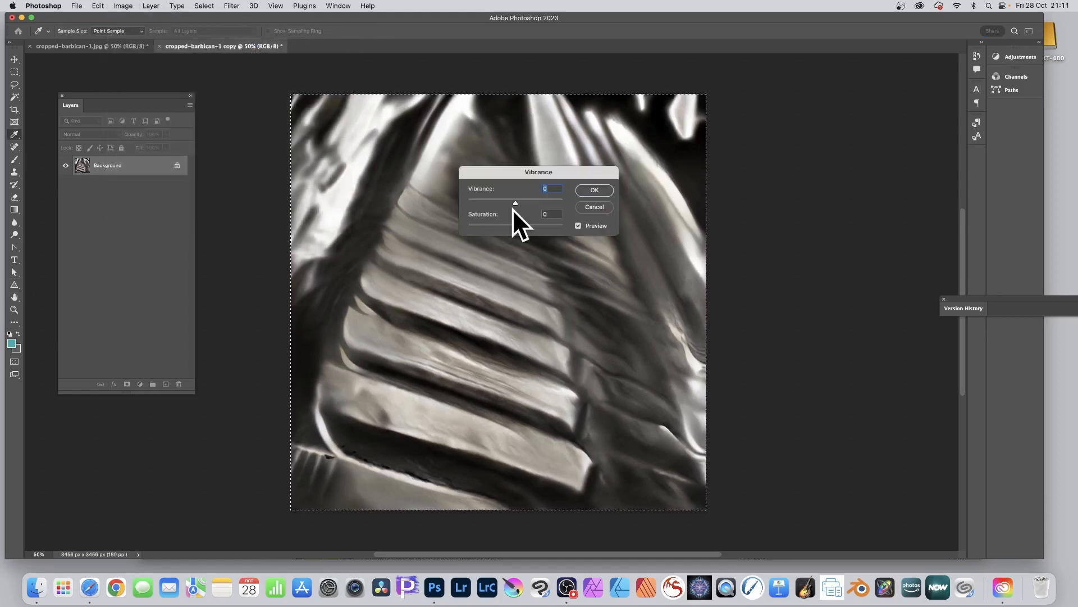
drag(513, 204, 557, 226)
click(594, 190)
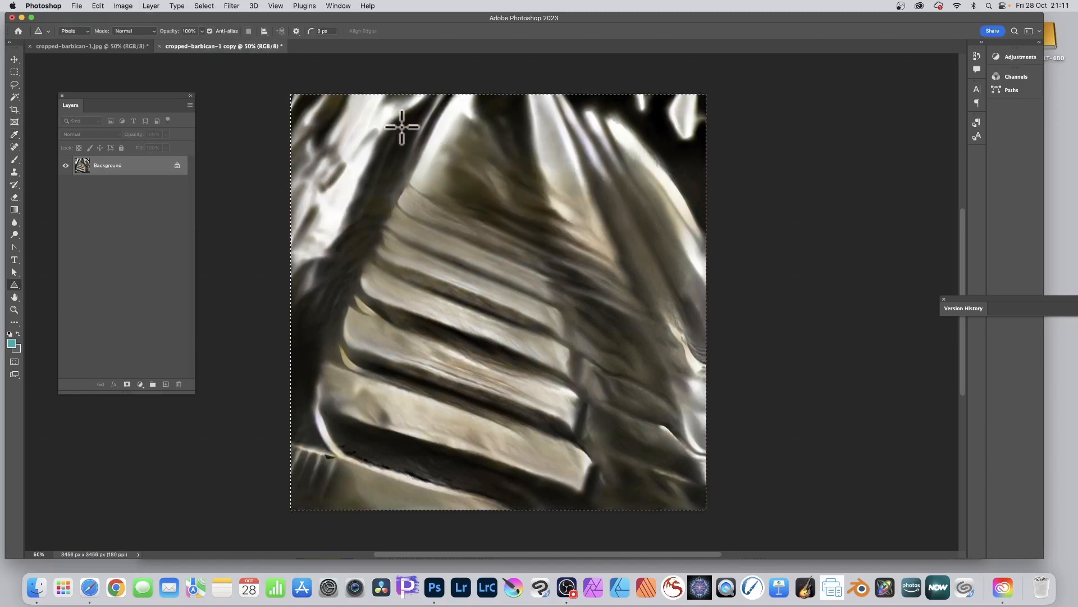
Reapply the last Neural Filters effect to the inverted image and deselect the whole-canvas selection
click(232, 6)
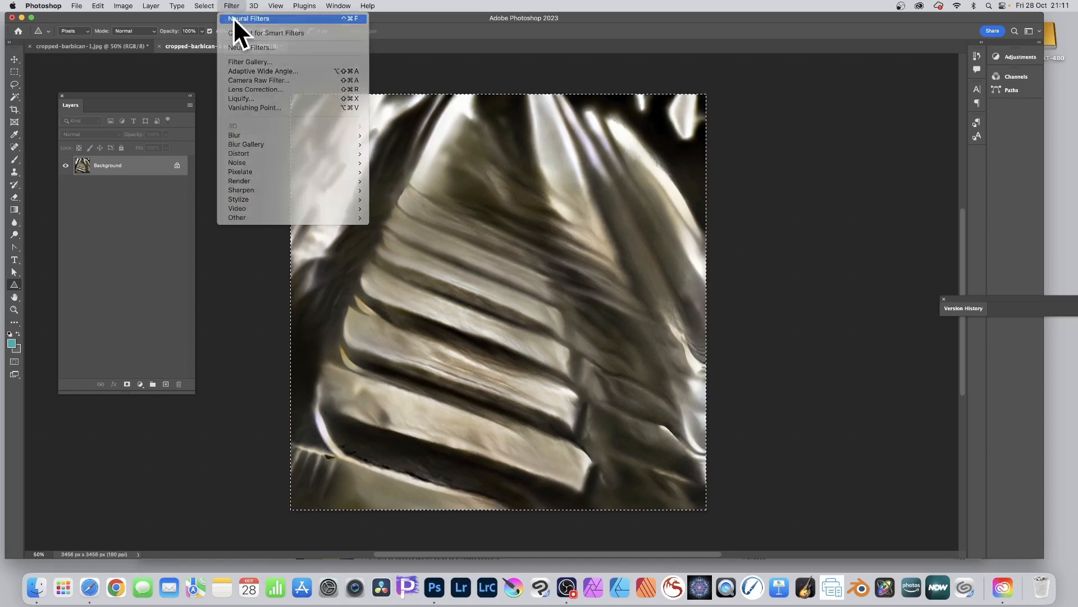
click(234, 17)
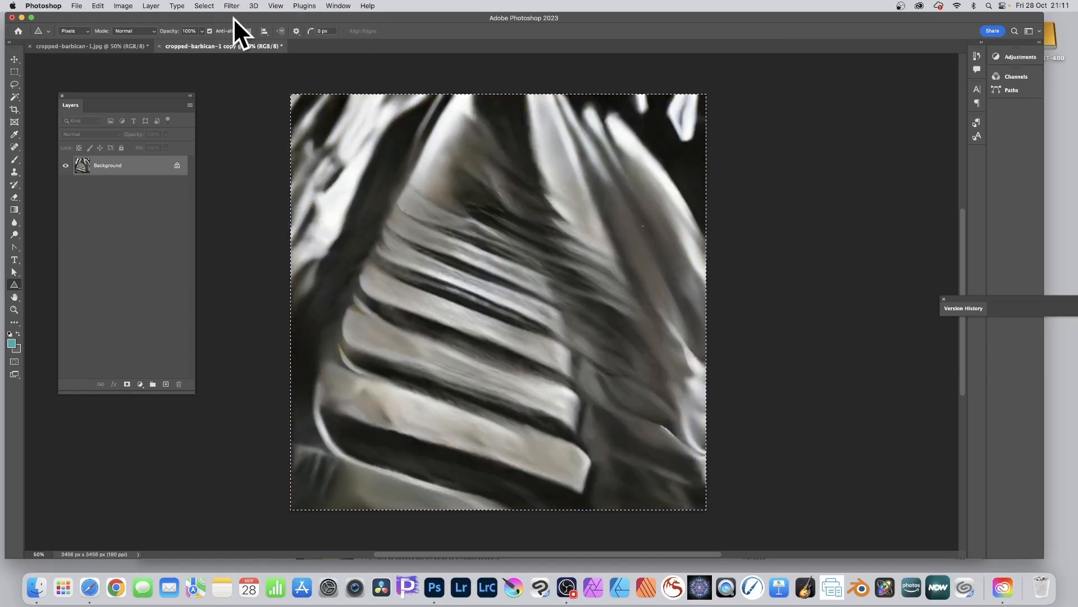
click(204, 6)
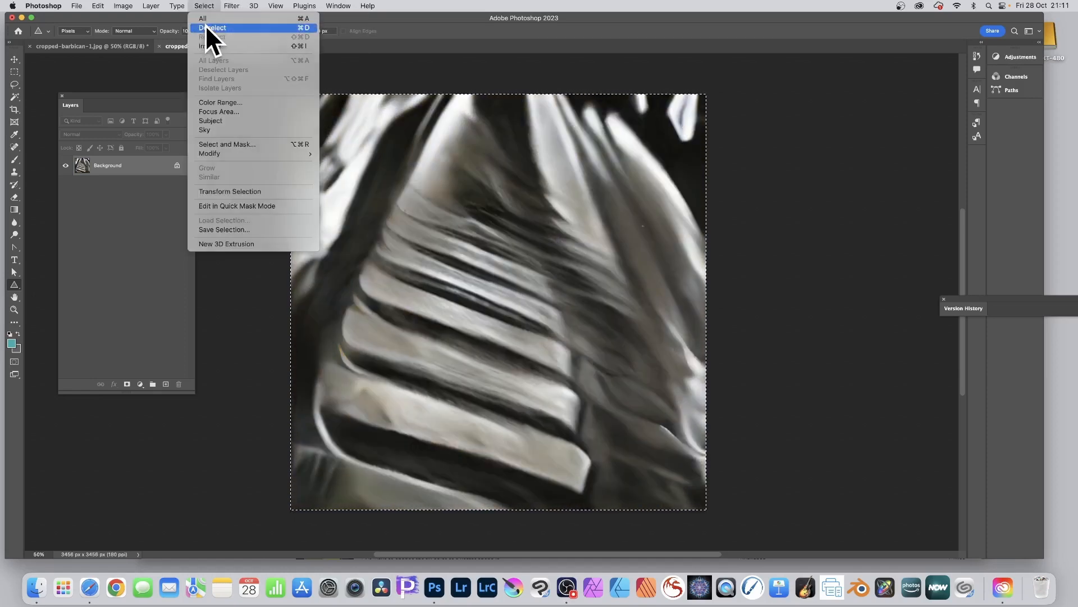
click(207, 28)
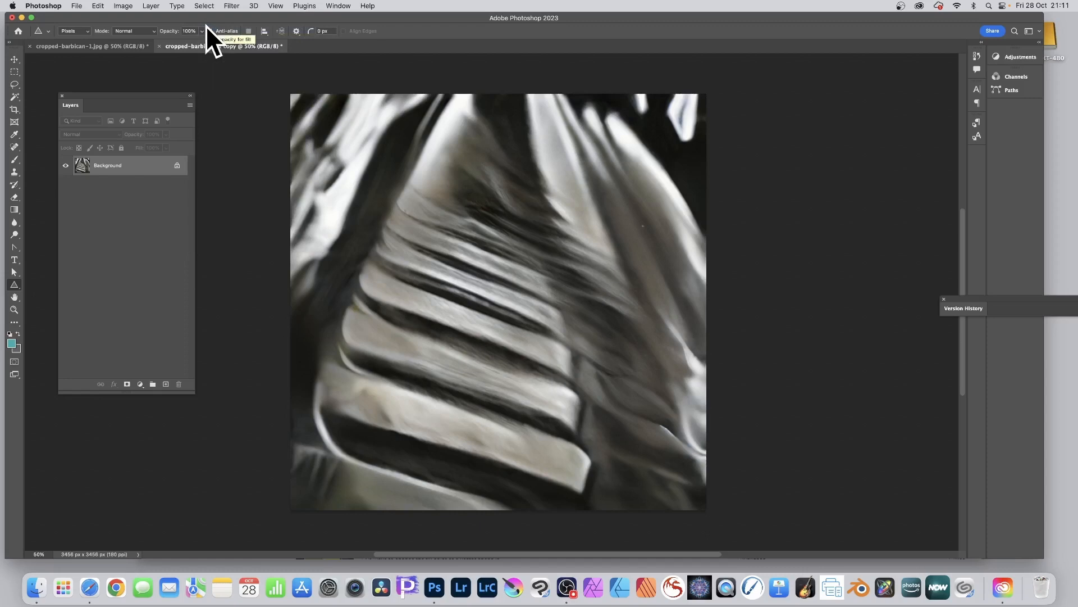